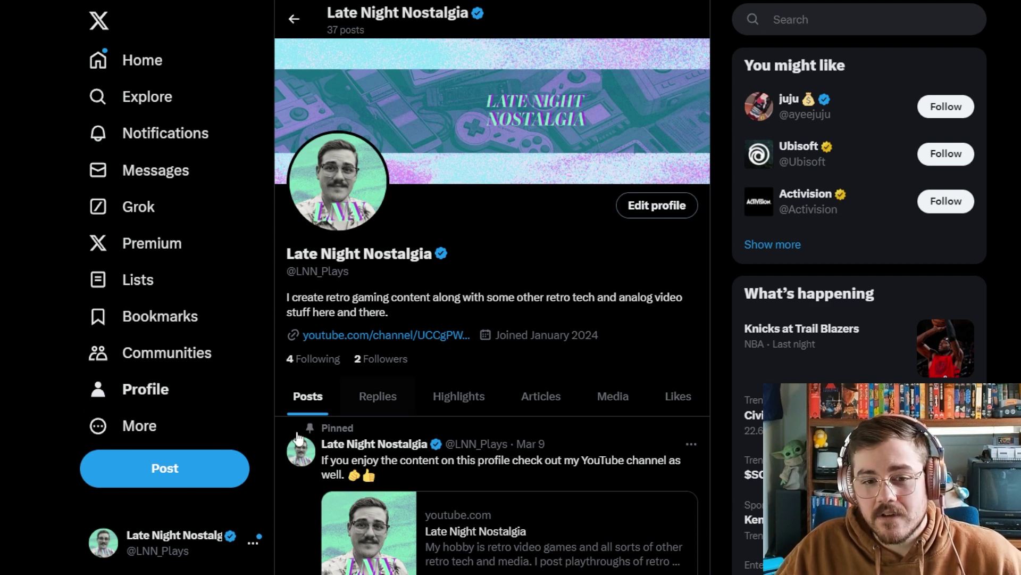
Open X's Premium page from the left sidebar, after opening and closing the More menu
click(139, 428)
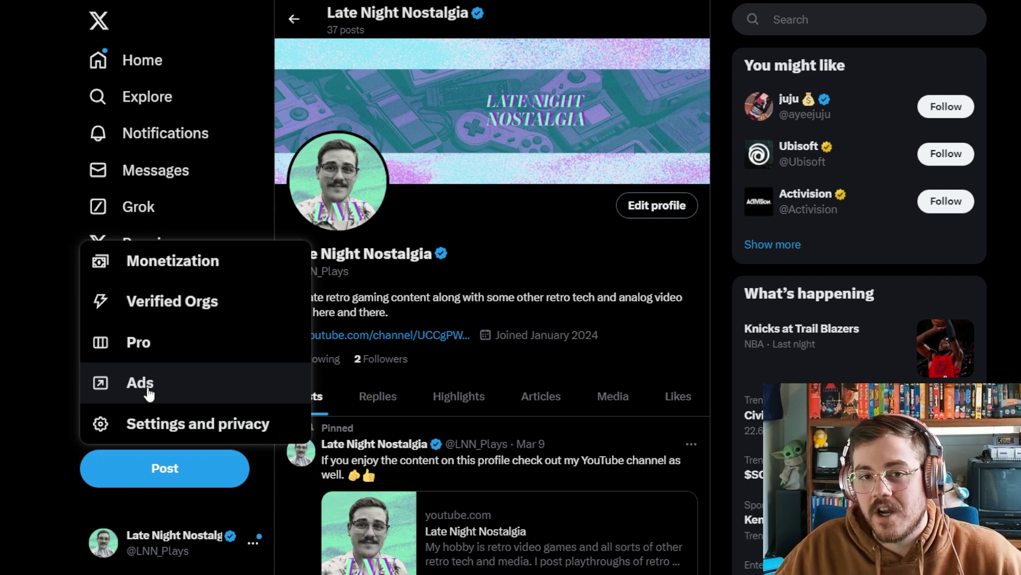
click(568, 250)
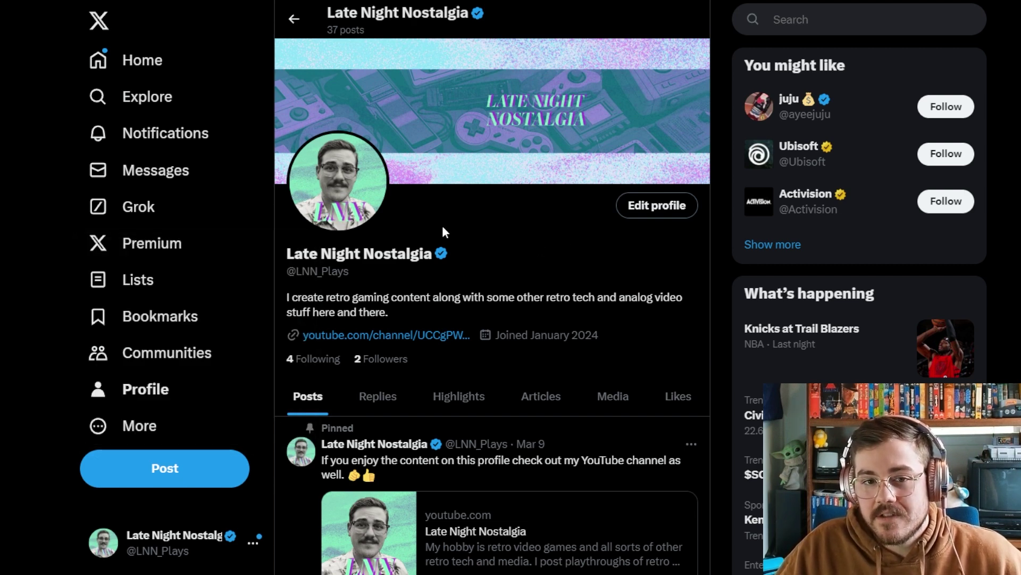
click(154, 248)
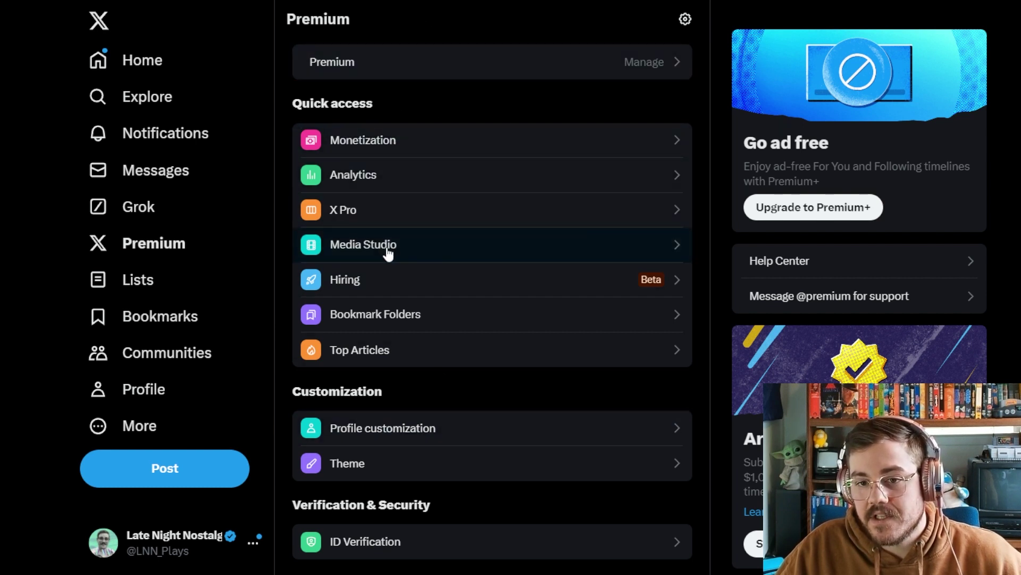
Open Media Studio from Premium quick access and bring up the Nuzlock_ep12.mp4 details
click(430, 257)
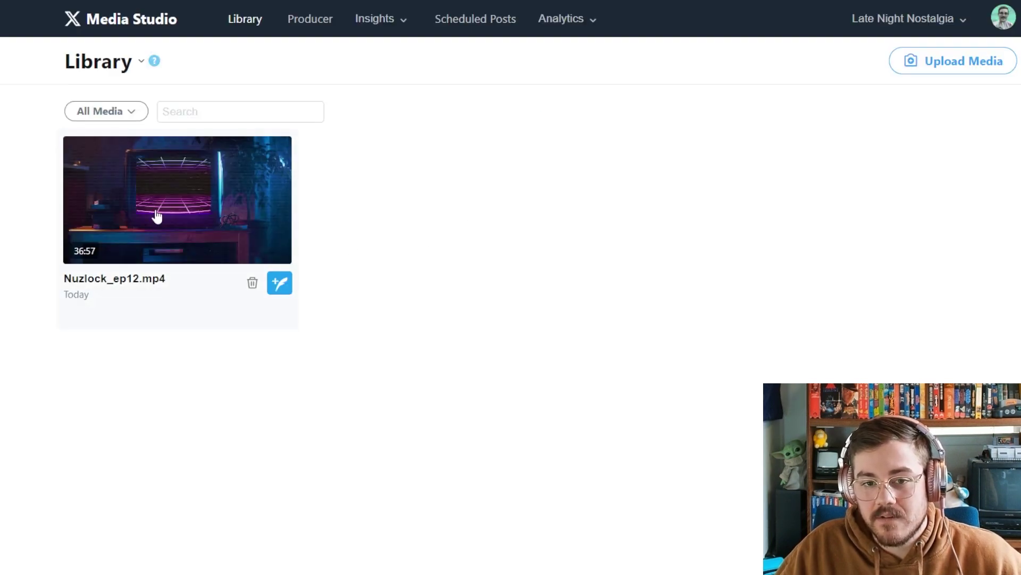
click(227, 243)
scroll(650, 281, down, 7)
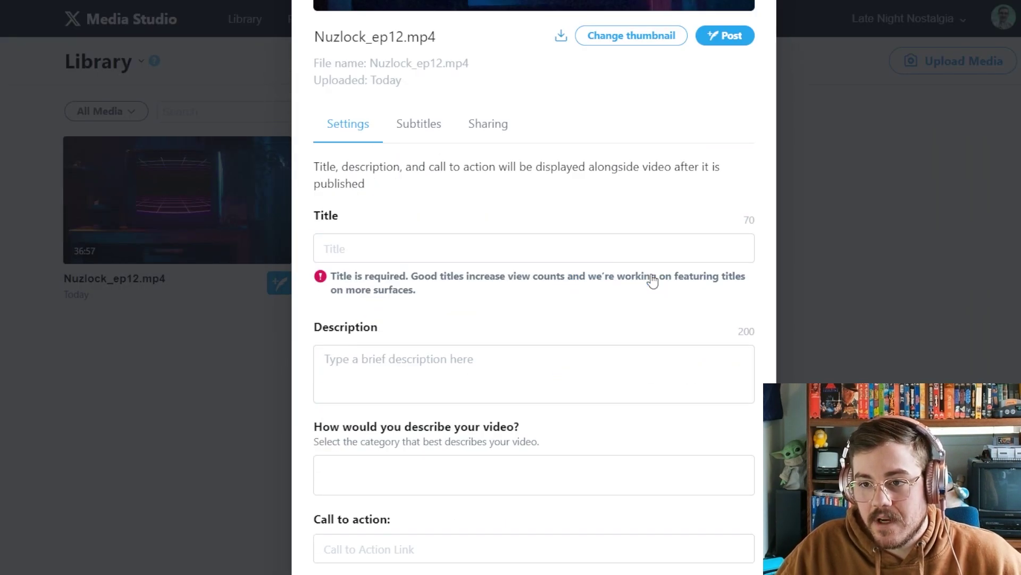
scroll(646, 282, up, 3)
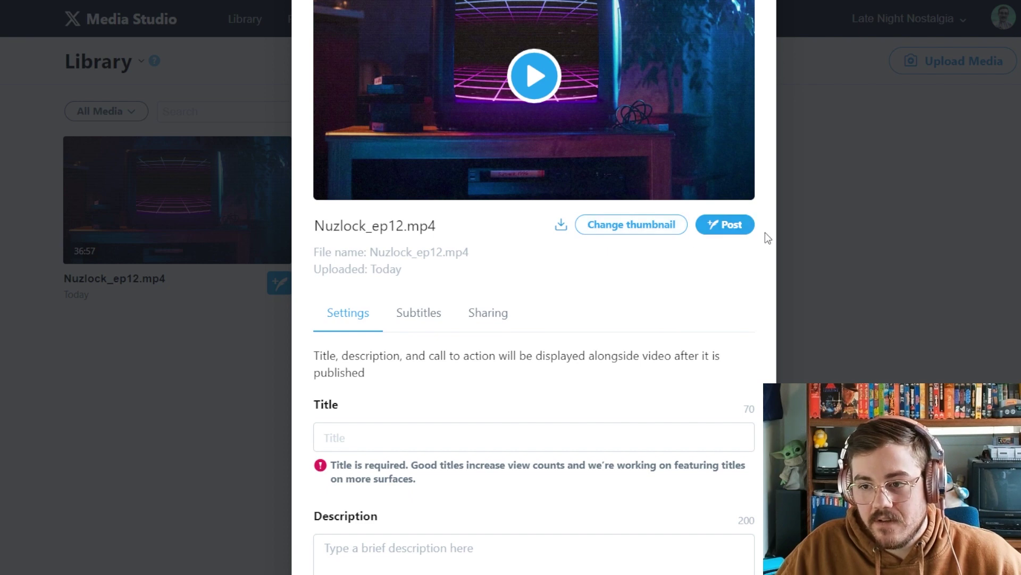
scroll(474, 401, down, 3)
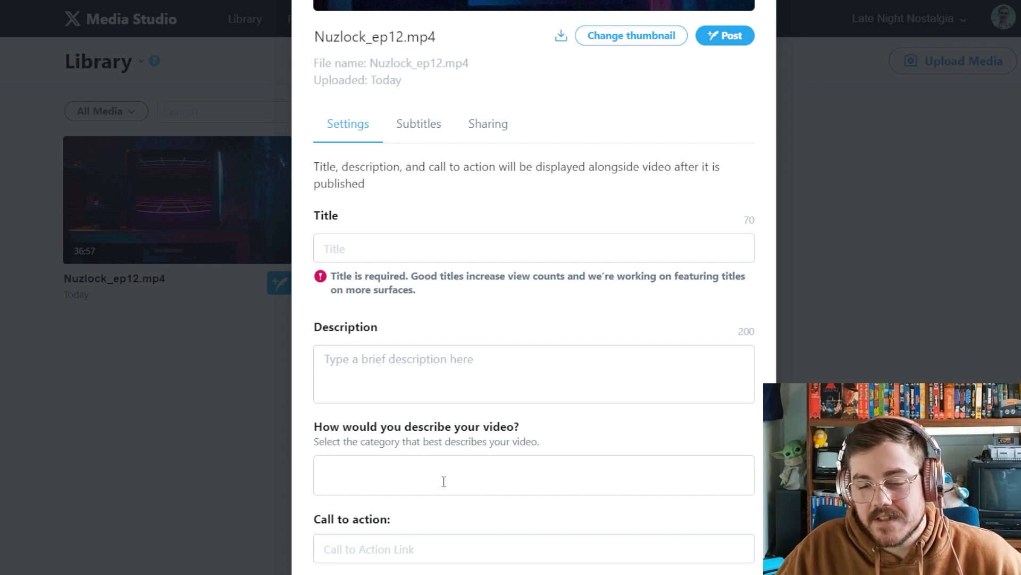
scroll(433, 483, down, 4)
scroll(442, 485, up, 2)
scroll(442, 480, up, 2)
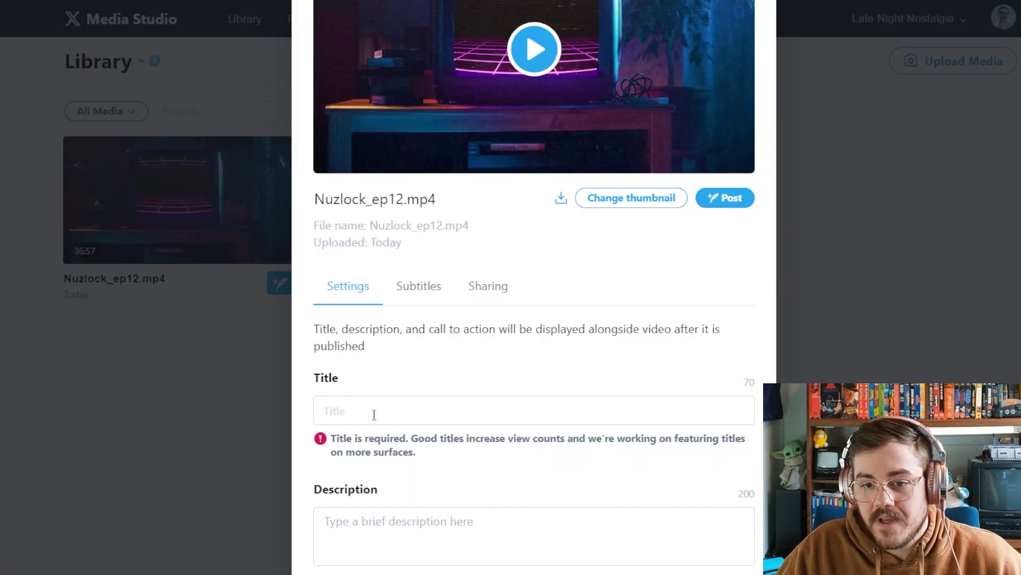
Paste the copied YouTube title into the empty Media Studio Title field
click(372, 411)
text(The Death Box Just Keeps Filling Up | Pokémon Sapphire Nuzlocke (Gen 3) | Ep.12)
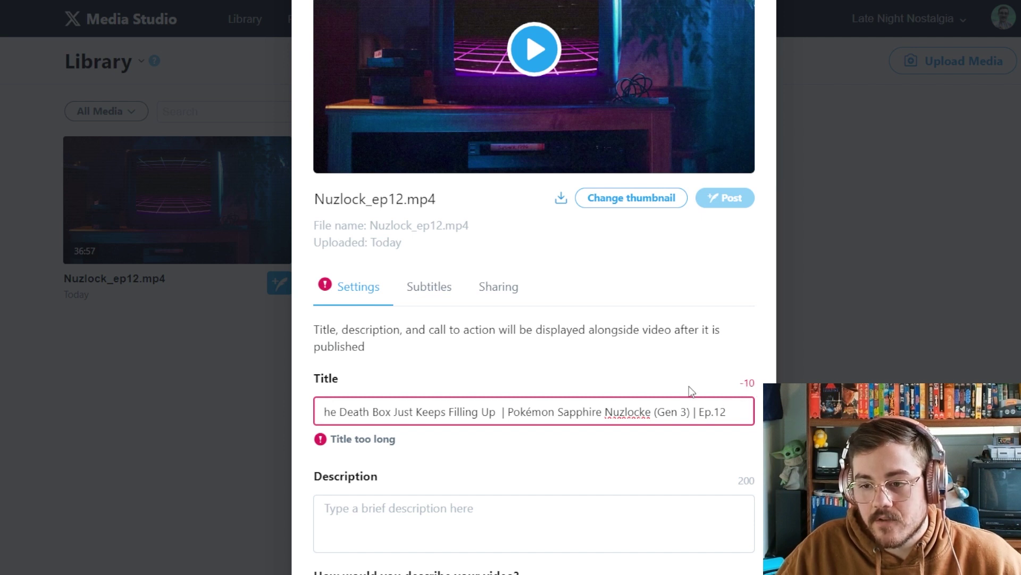
Replace the title's opening words with 'We Lost Another One'
key(Home)
key(ctrl+shift+Right)
key(ctrl+shift+Right)
key(ctrl+shift+Right)
key(ctrl+shift+Right)
key(ctrl+shift+Right)
key(ctrl+shift+Right)
key(ctrl+shift+Right)
text(We Lost Another One)
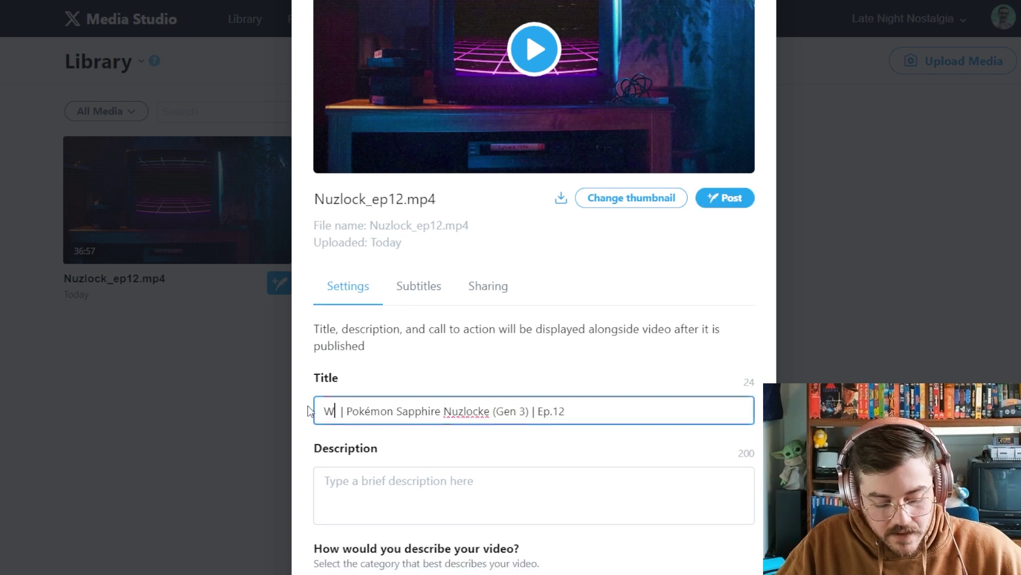
Set the video category to Esports & Video Games
scroll(624, 417, down, 5)
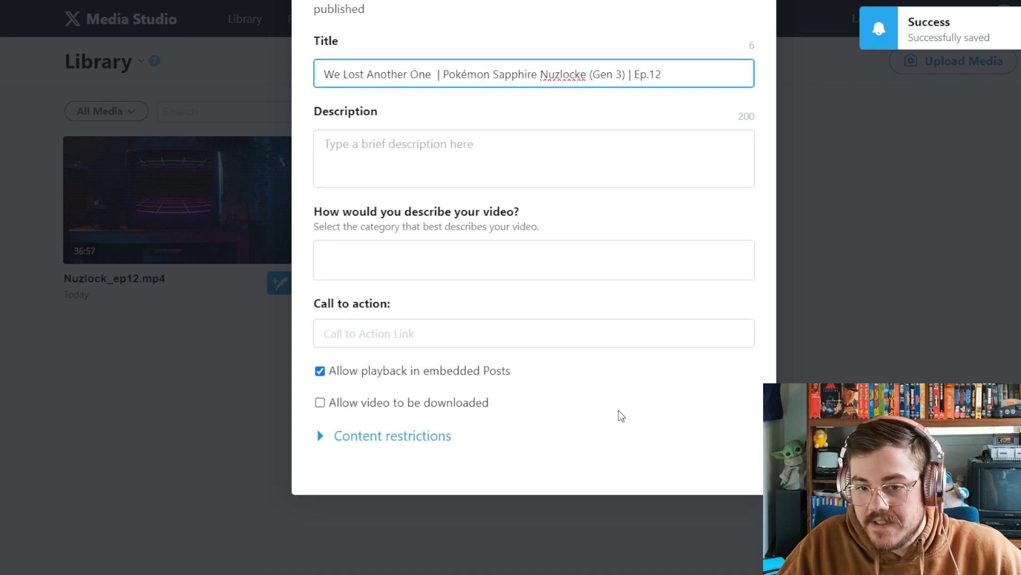
click(442, 255)
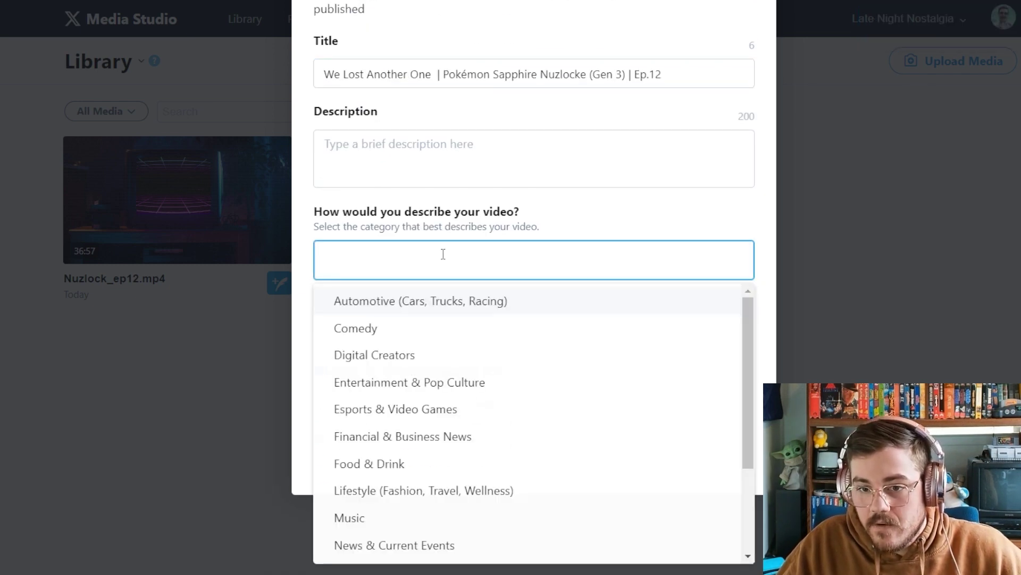
scroll(433, 358, down, 3)
scroll(405, 351, up, 3)
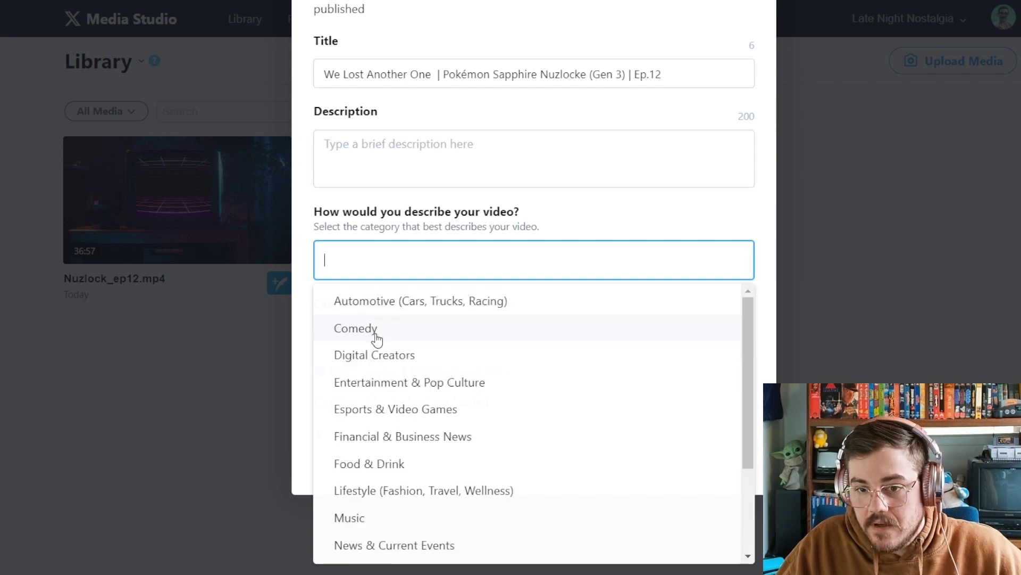
click(465, 412)
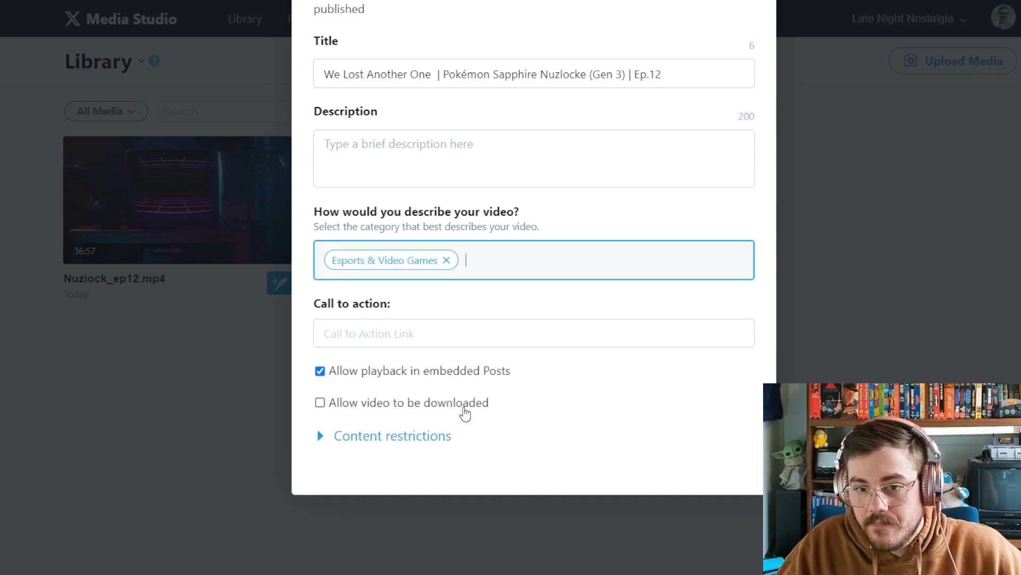
Fill in the Nuzlocke episode description
scroll(532, 383, up, 3)
click(463, 320)
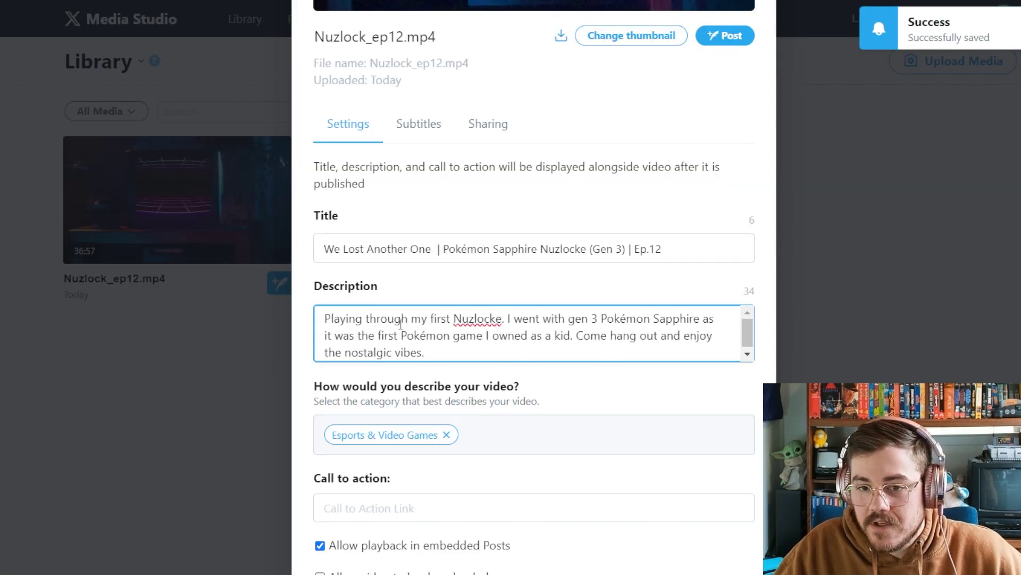
scroll(601, 386, down, 3)
scroll(601, 387, up, 7)
scroll(601, 387, down, 7)
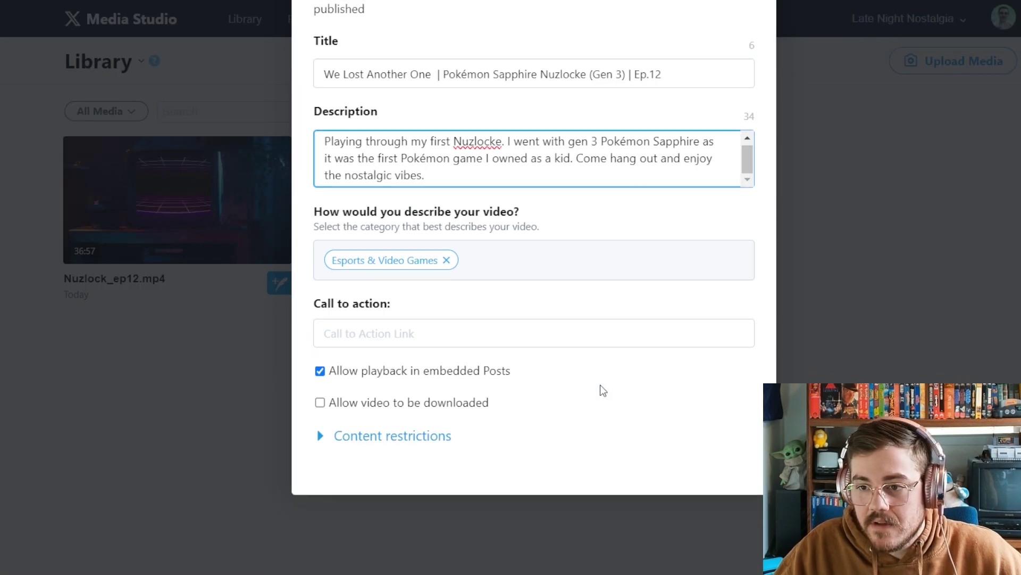
scroll(601, 387, up, 2)
scroll(600, 387, up, 1)
Upload the custom Pokémon Sapphire Nuzlocke Ep. 12 image as the video thumbnail
scroll(660, 466, up, 7)
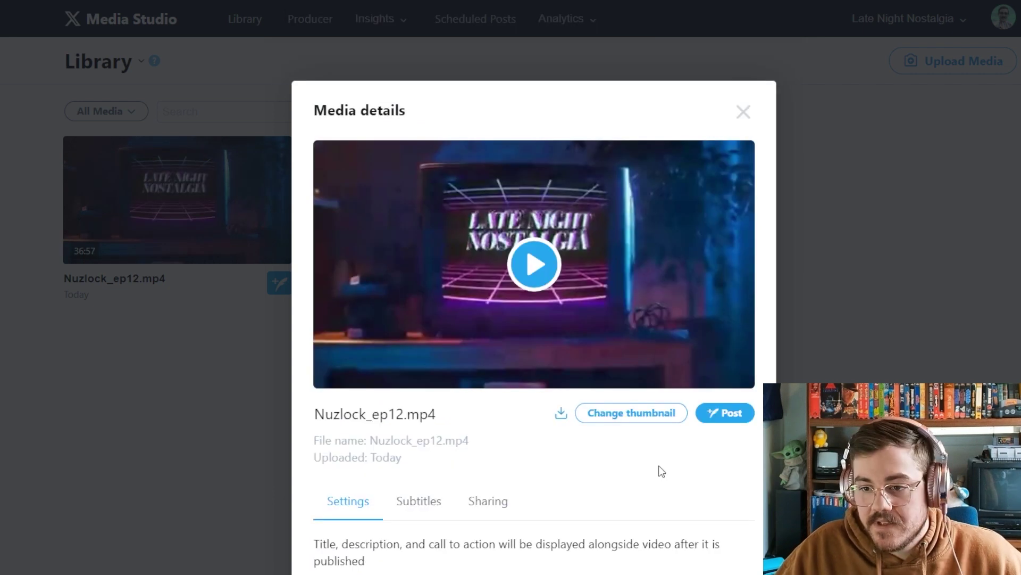
click(643, 416)
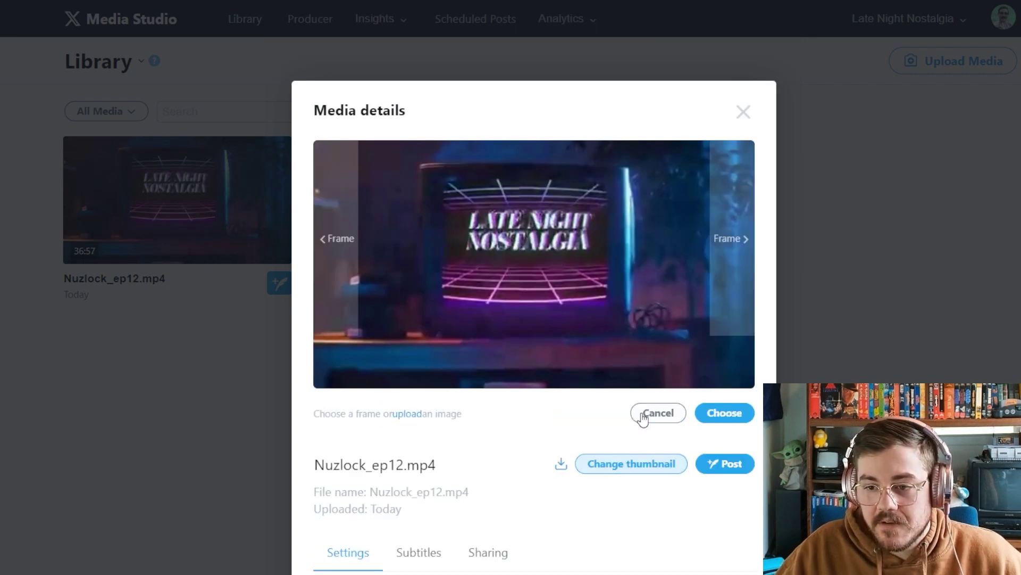
drag(330, 350, 405, 351)
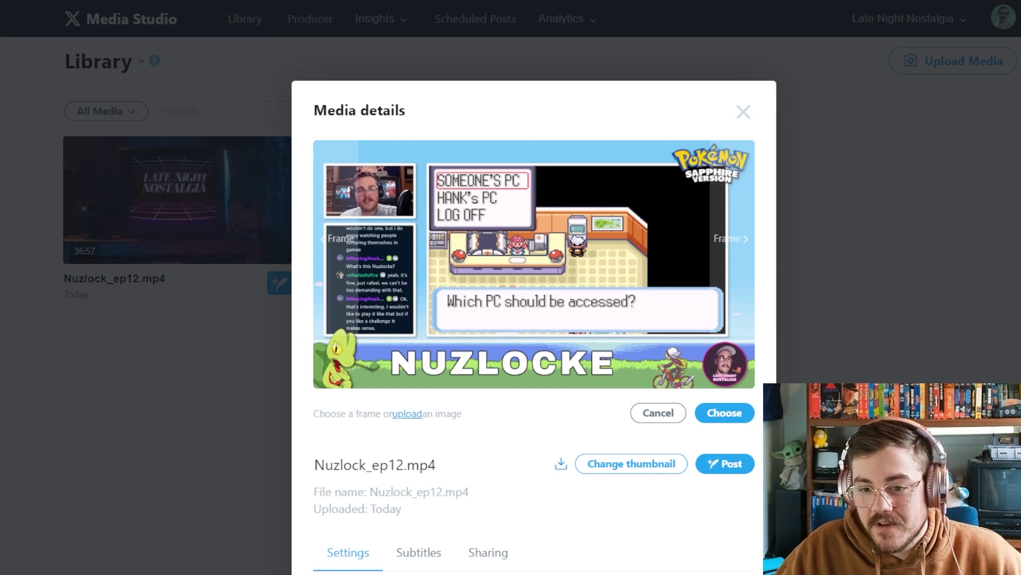
click(406, 418)
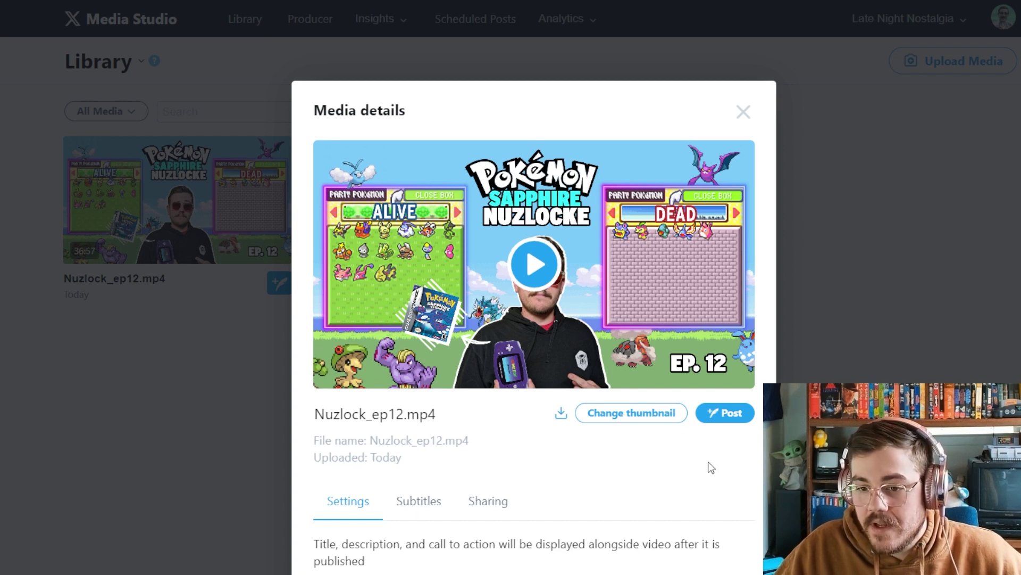
scroll(703, 462, down, 4)
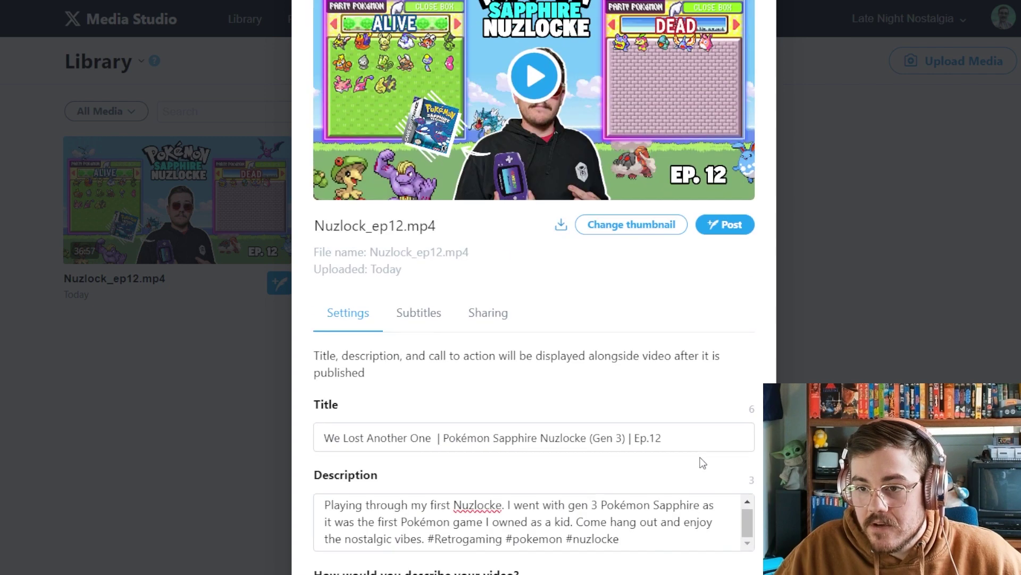
scroll(708, 455, up, 4)
Compose a post for Nuzlock_ep12.mp4, paste the two-line hashtag caption, and publish it
click(722, 413)
scroll(623, 393, up, 4)
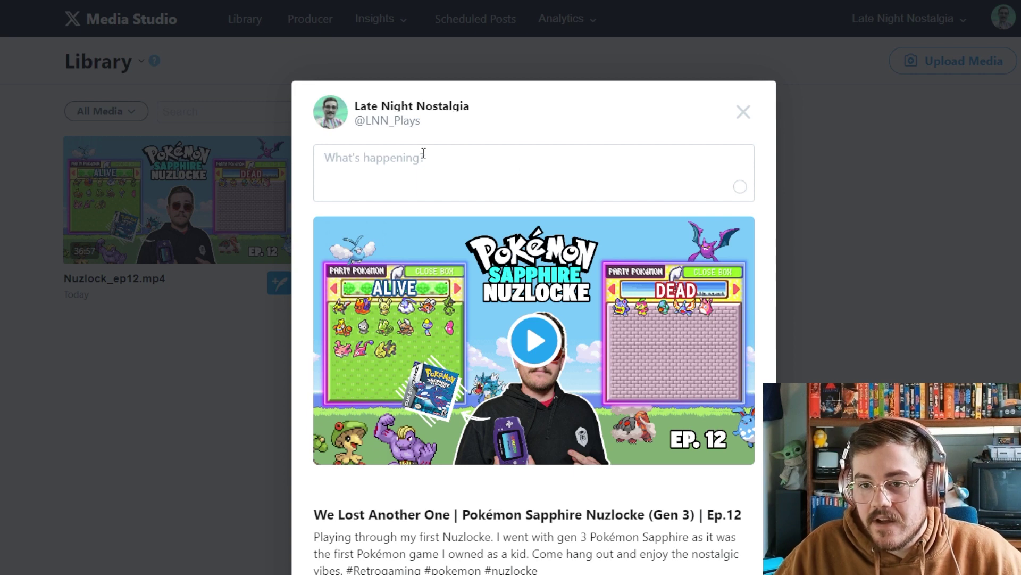
scroll(423, 155, down, 4)
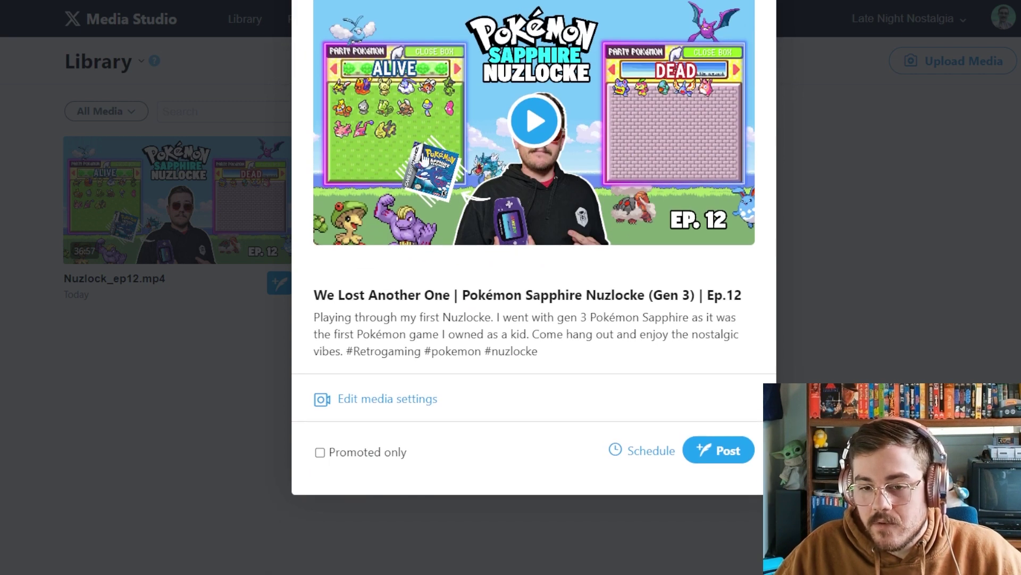
scroll(424, 158, up, 4)
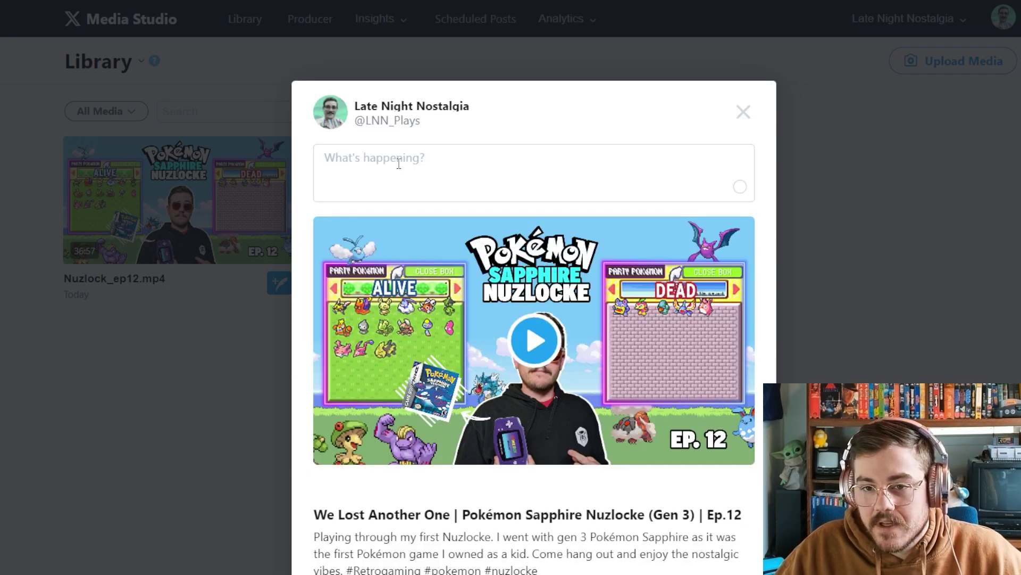
click(399, 164)
text(Episode 12 of the Nuzlocke is here!\n#pokemon #nuzlocke #retrogaming)
scroll(757, 458, down, 4)
click(750, 452)
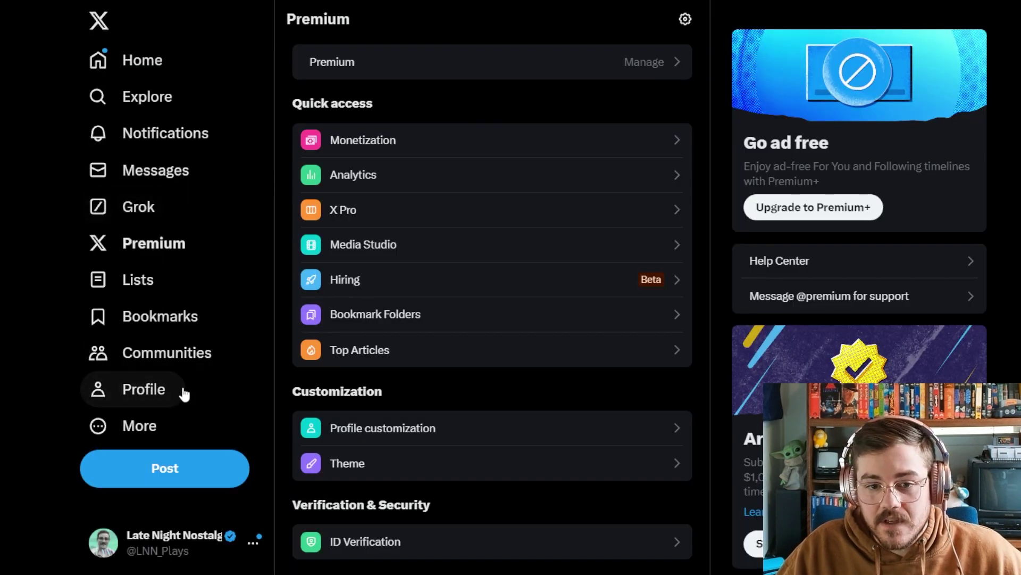
Open the new Episode 12 Nuzlocke post from the profile's Media tab
click(184, 394)
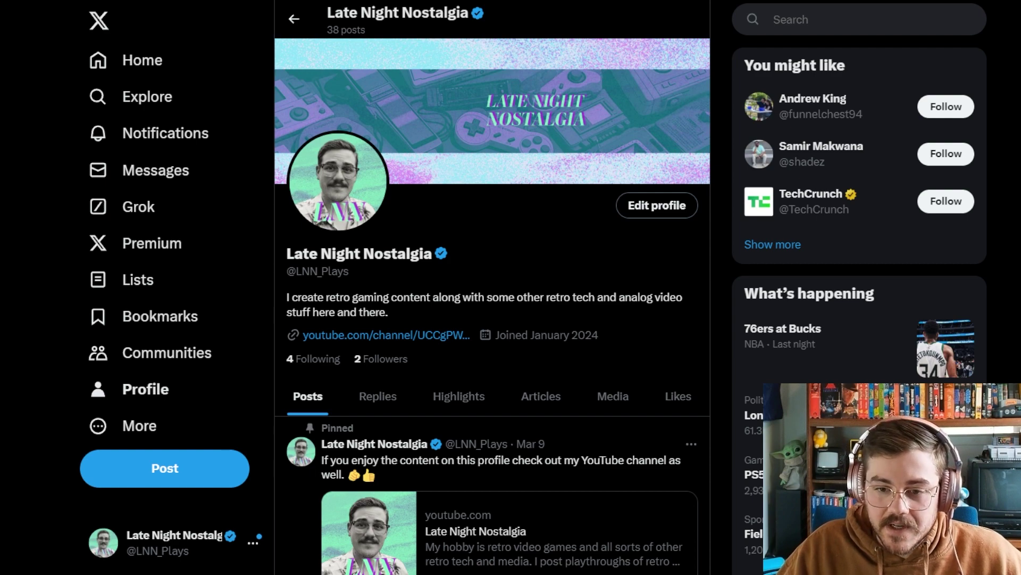
scroll(492, 287, down, 10)
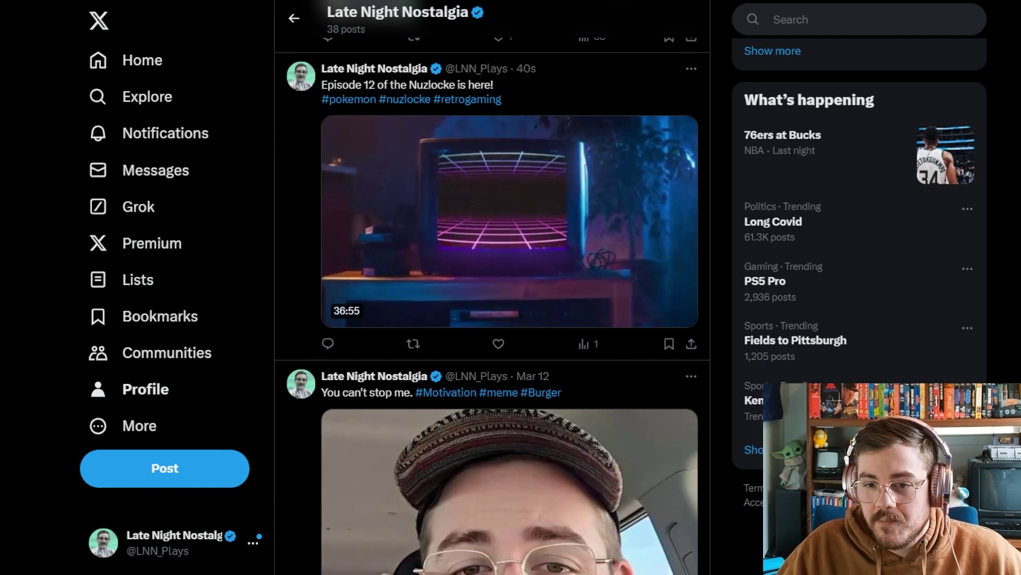
scroll(613, 396, up, 10)
click(613, 396)
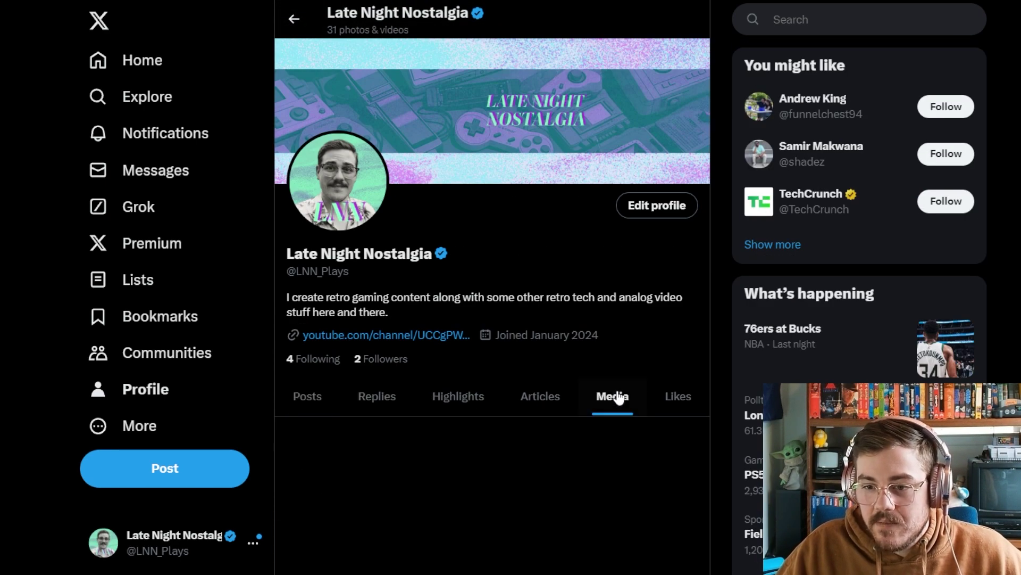
scroll(617, 394, down, 3)
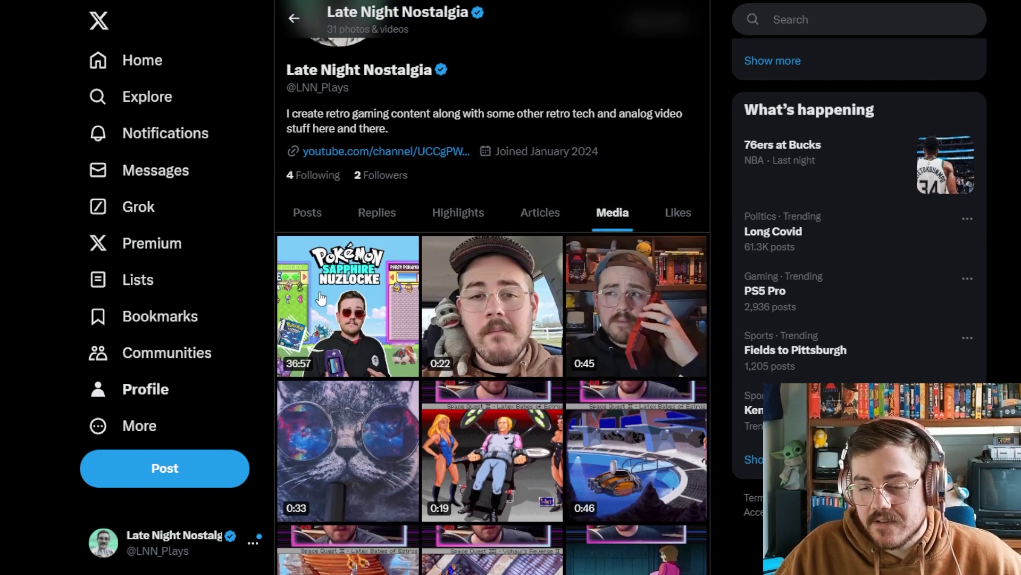
scroll(383, 292, down, 1)
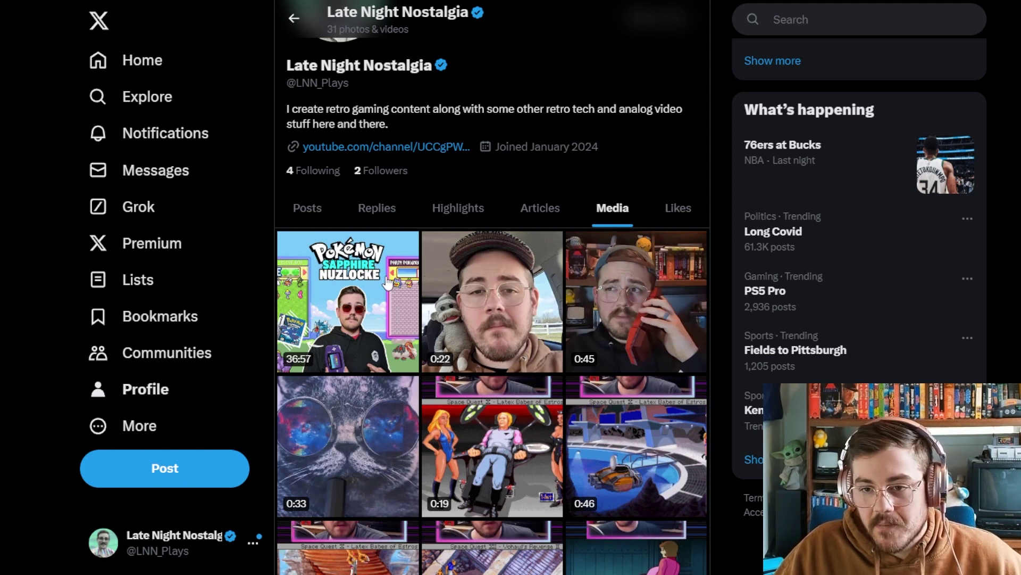
click(335, 236)
click(524, 107)
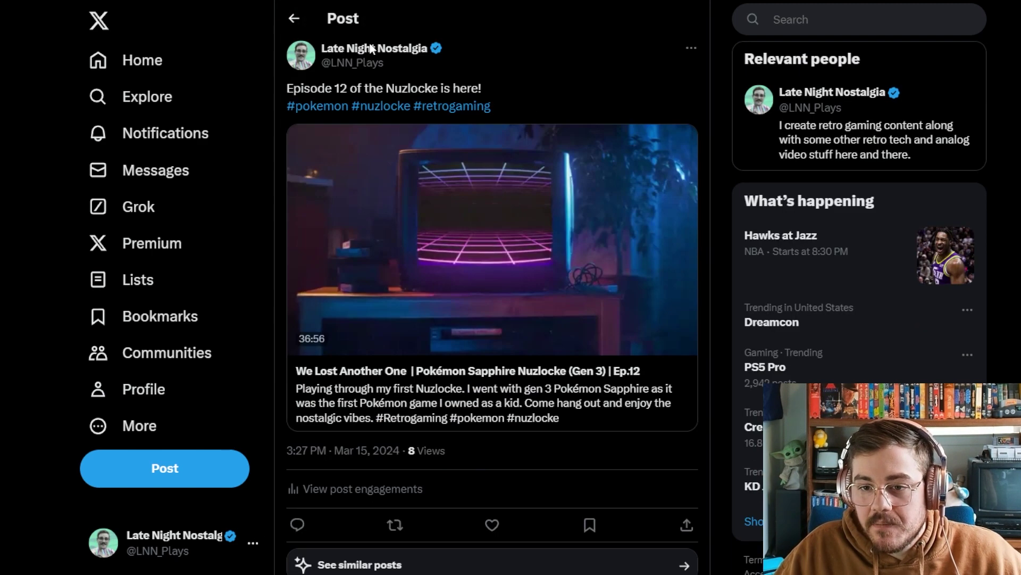